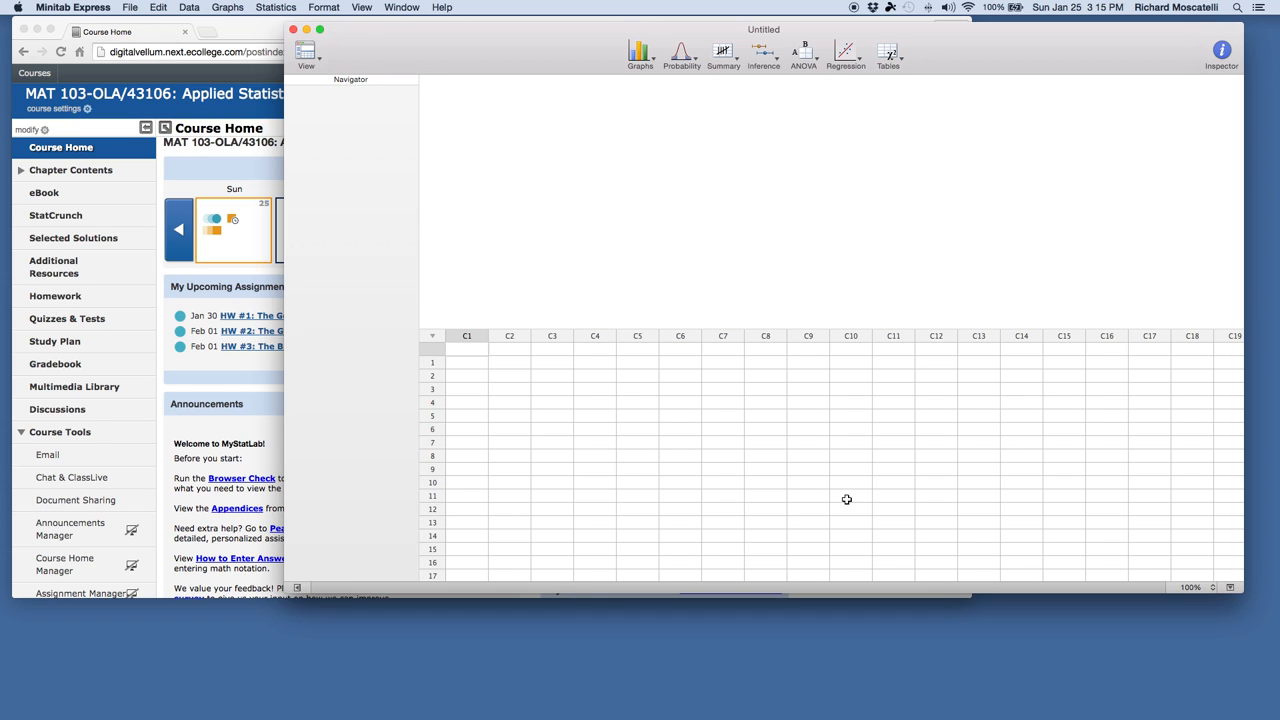
- In Chrome, go to the course's Additional Resources, download 39.csv from the Chapter 2 data sets and open it in Excel
left_click(219, 380)
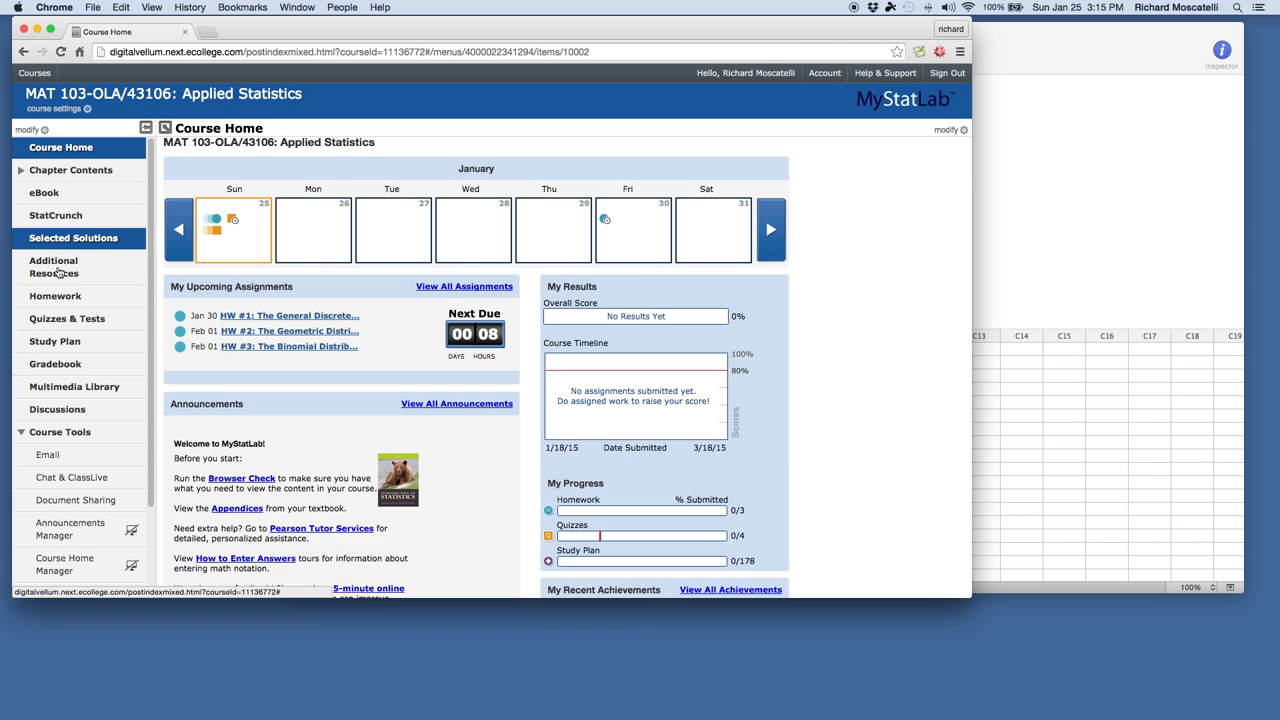
left_click(46, 273)
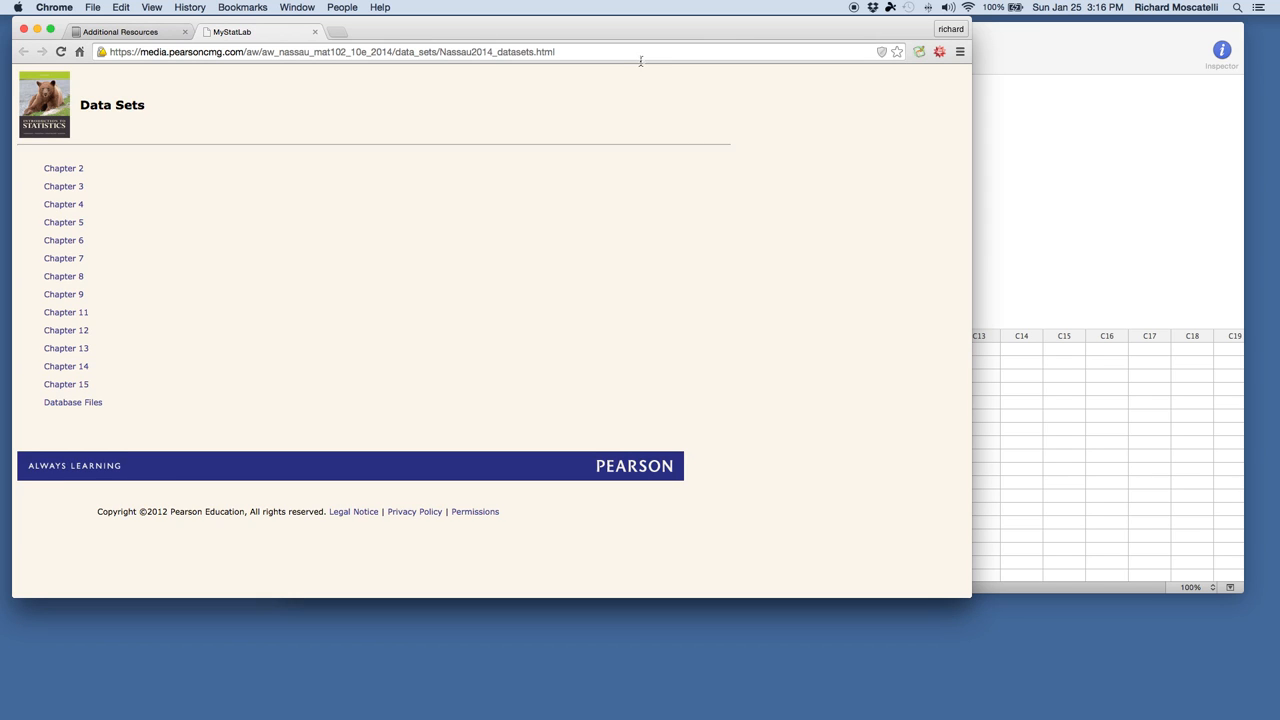
left_click(84, 172)
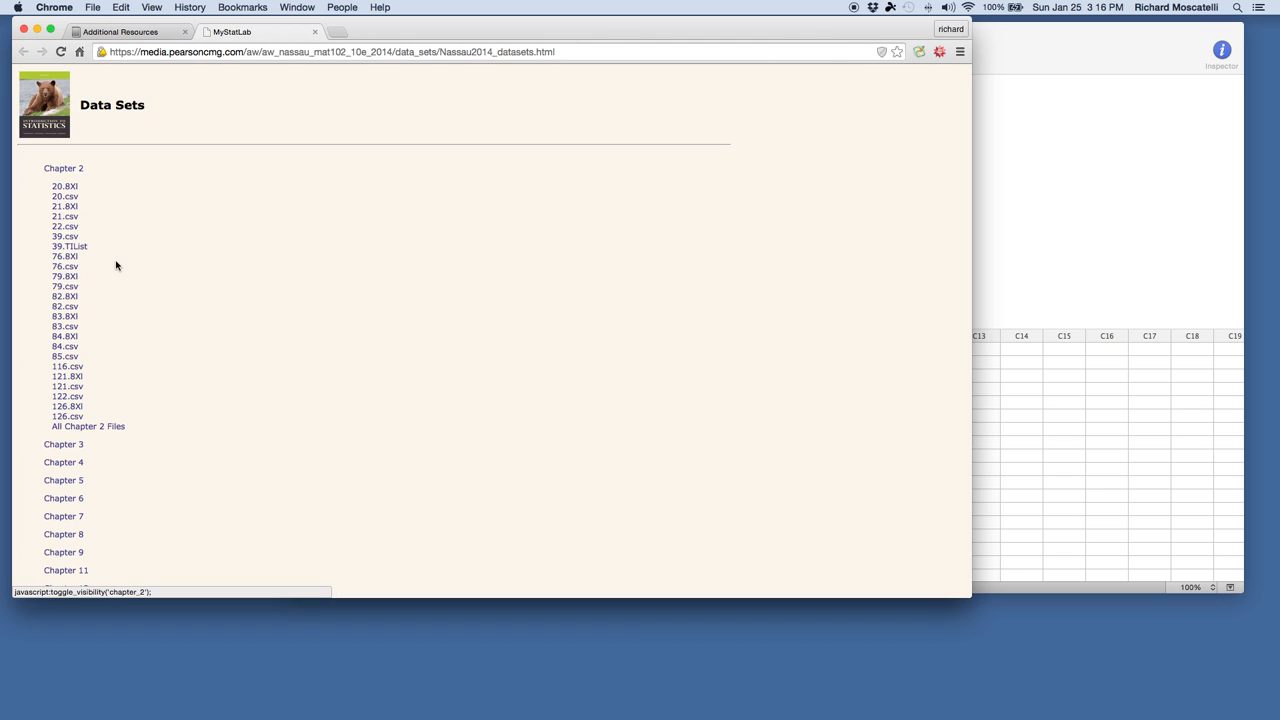
left_click(64, 236)
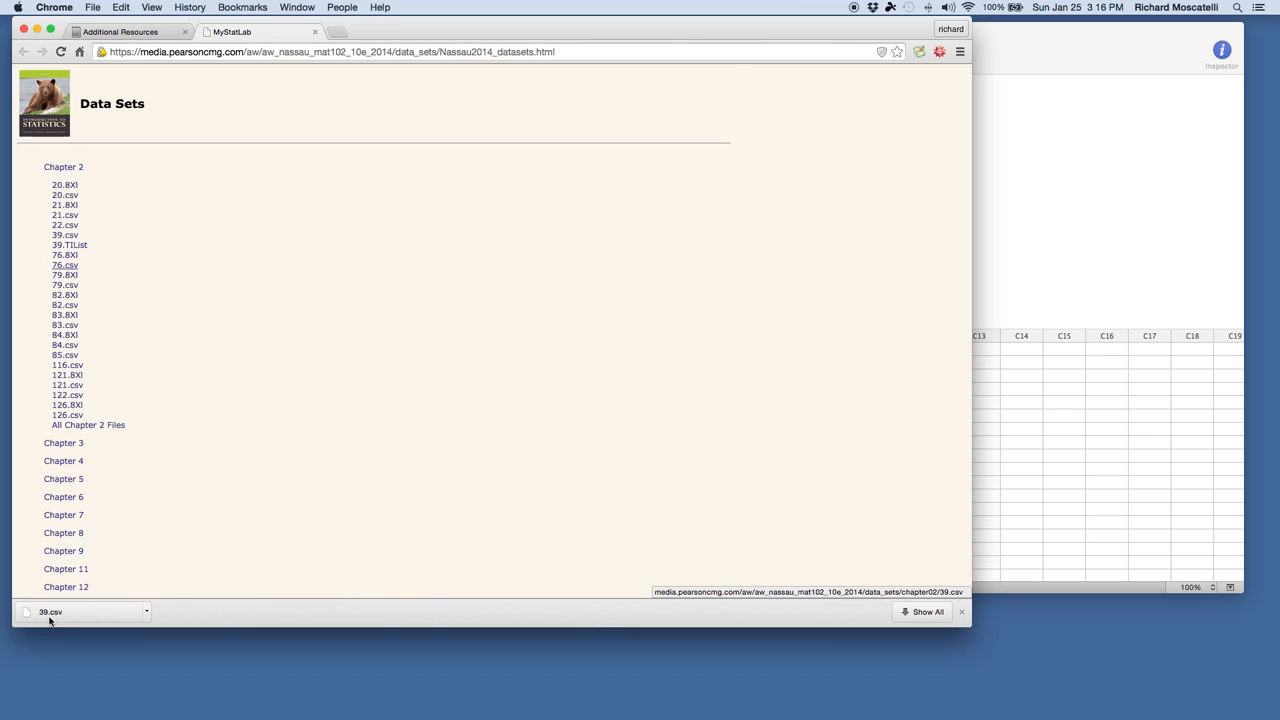
left_click(51, 613)
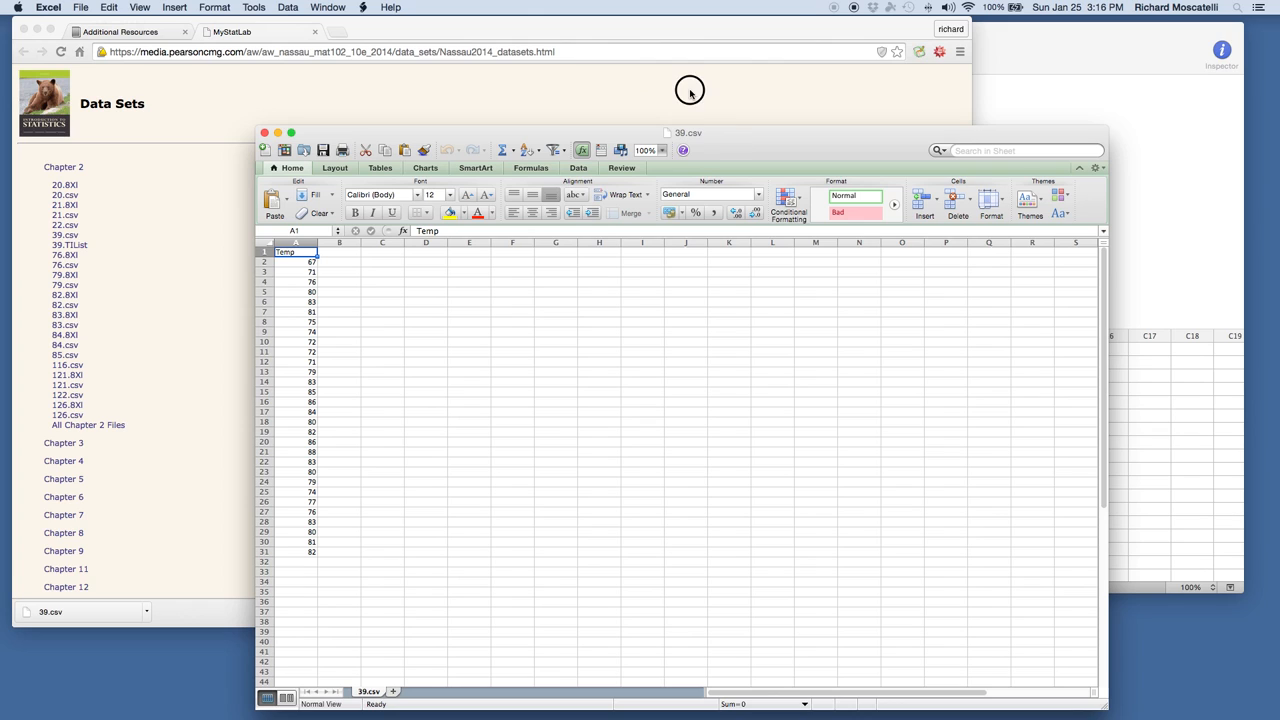
- Copy the Temp values in A2:A31 of 39.csv, without the header
left_click_drag(441, 133, 425, 101)
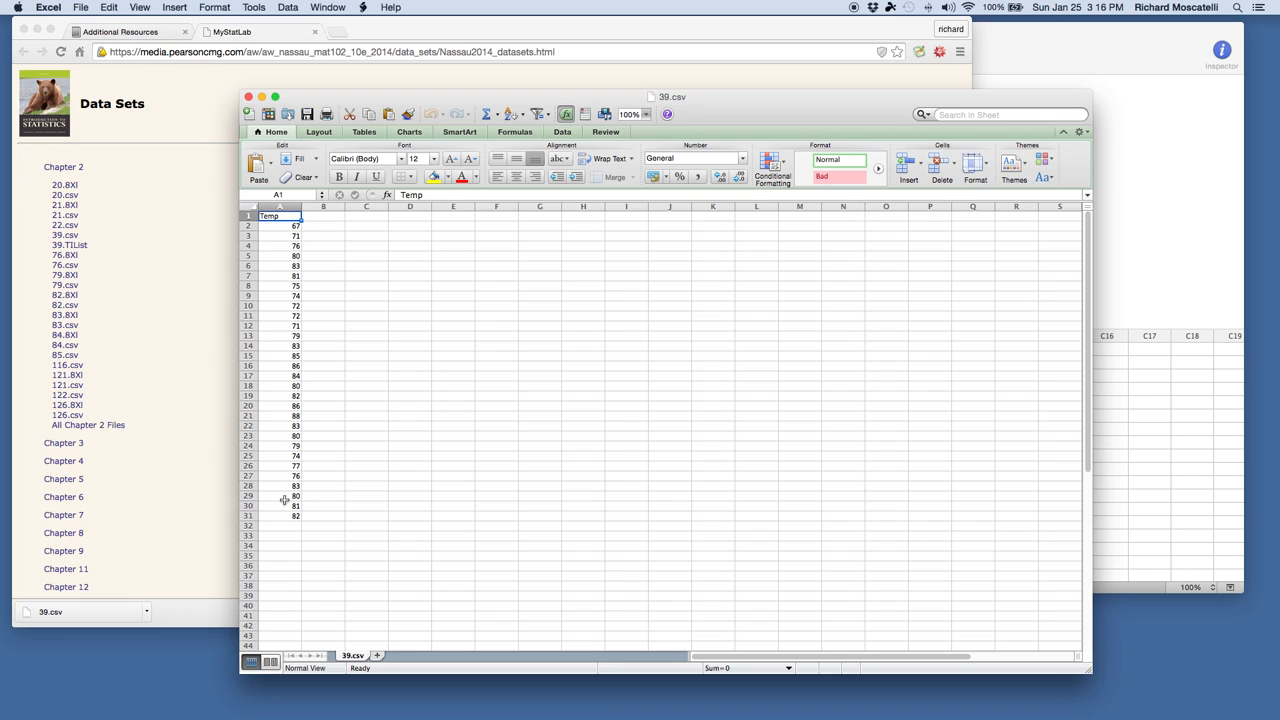
left_click(274, 225)
left_click_drag(274, 225, 317, 286)
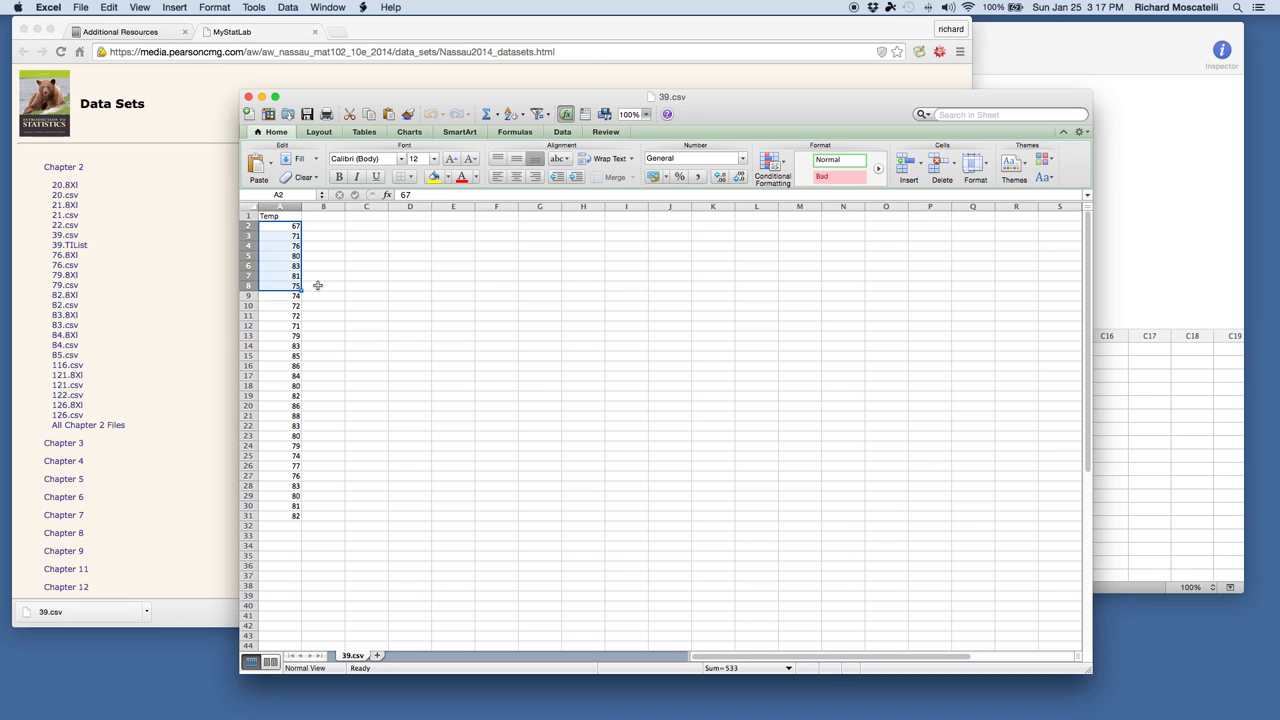
left_click(287, 223)
left_click_drag(285, 243, 280, 515)
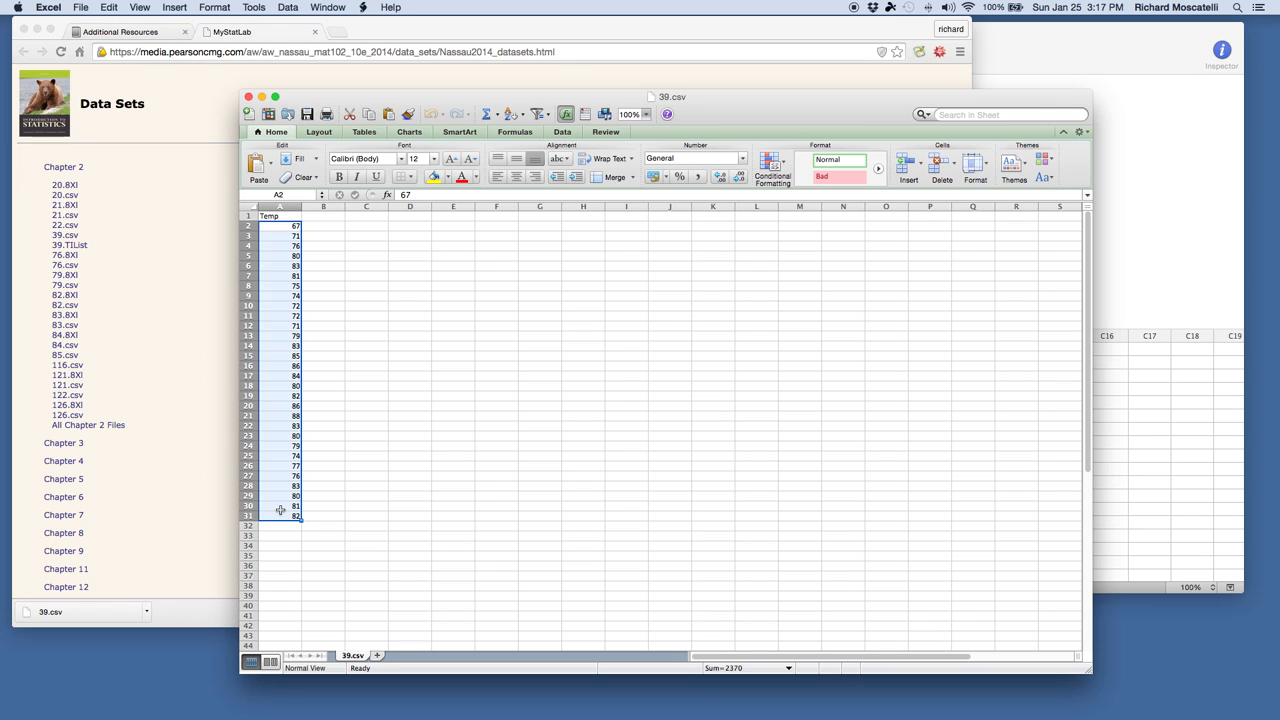
key("super+c")
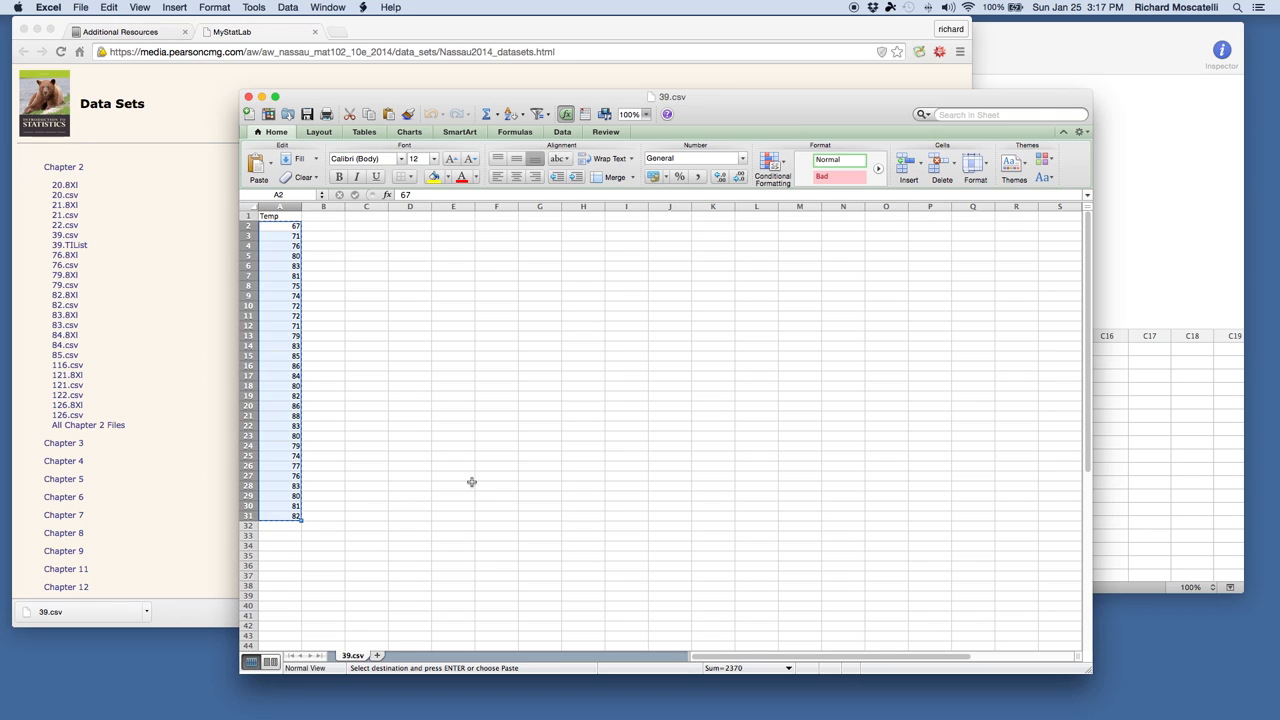
- Switch to Minitab Express, name column C1 Temp and paste the copied values beneath the name
left_click_drag(1090, 461, 1090, 461)
left_click(1158, 456)
left_click(466, 349)
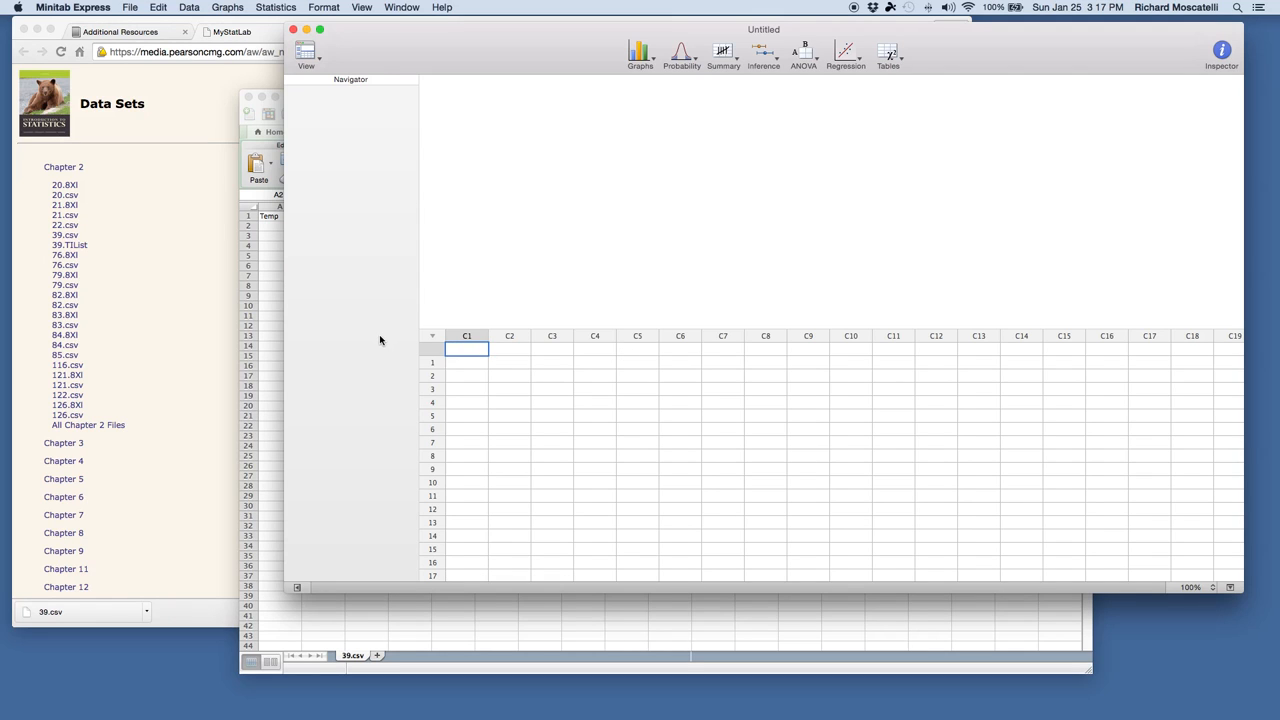
type("Temp")
key("Return")
key("super+v")
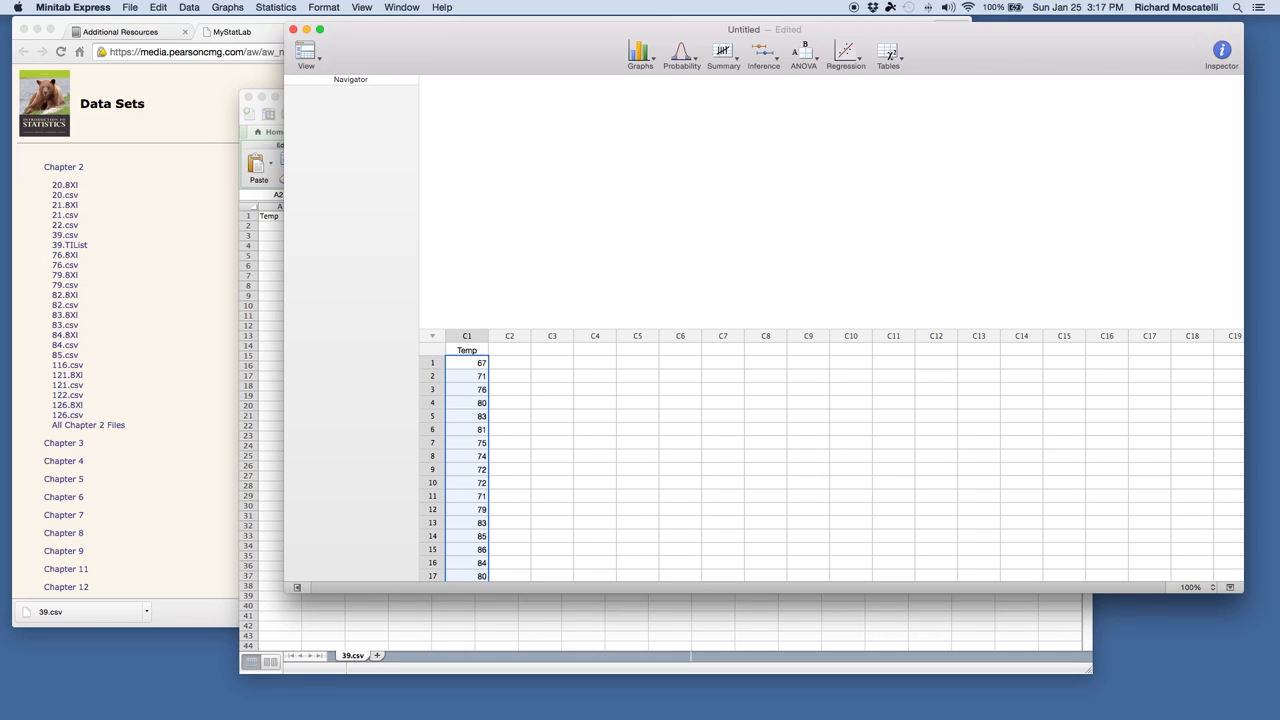
left_click(303, 646)
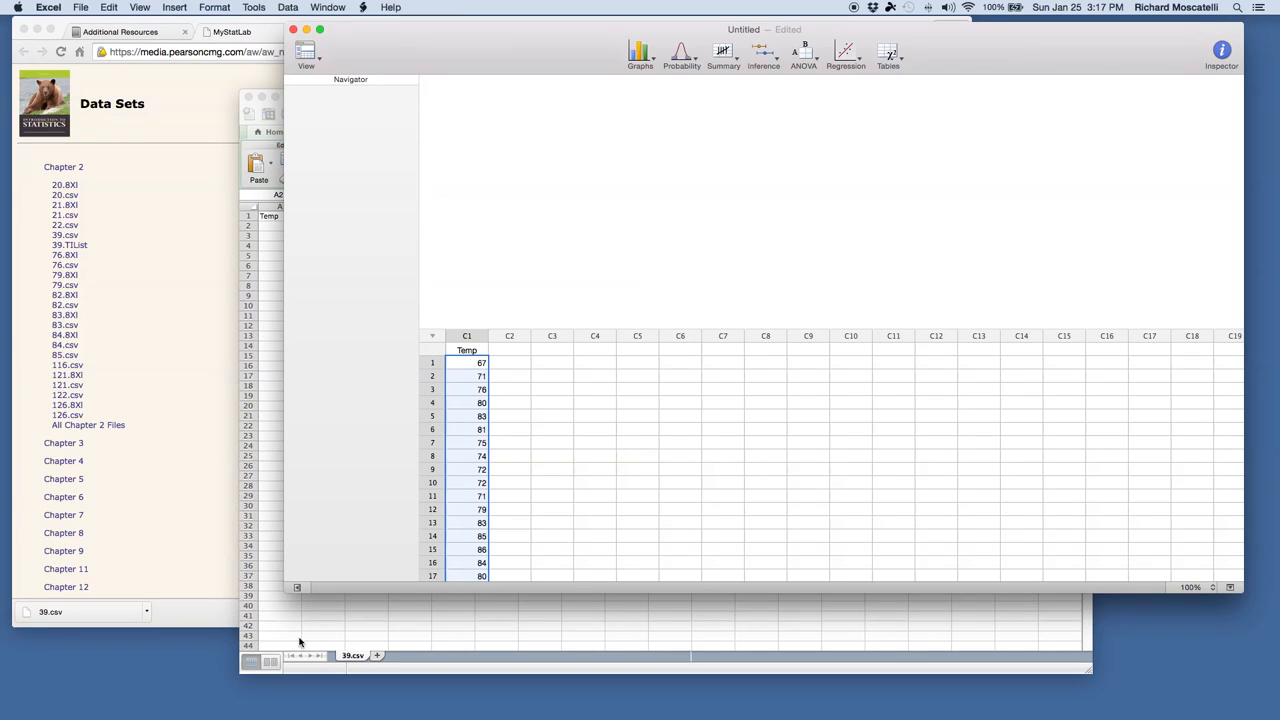
key("super+shift+Down")
key("super+c")
left_click(1174, 463)
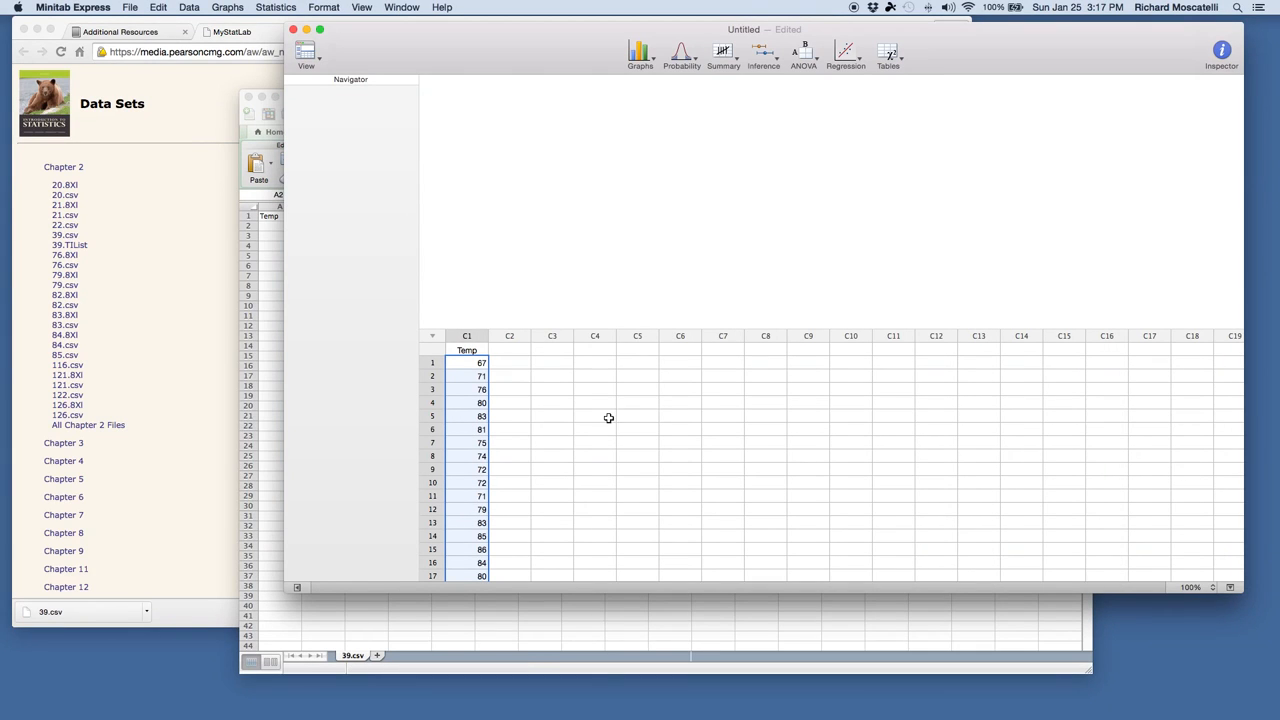
scroll(587, 422, "down", 3)
scroll(587, 422, "up", 3)
- Start Descriptive Statistics with all data in one column and assign Temp as the variable, leaving the group variable empty
left_click(726, 58)
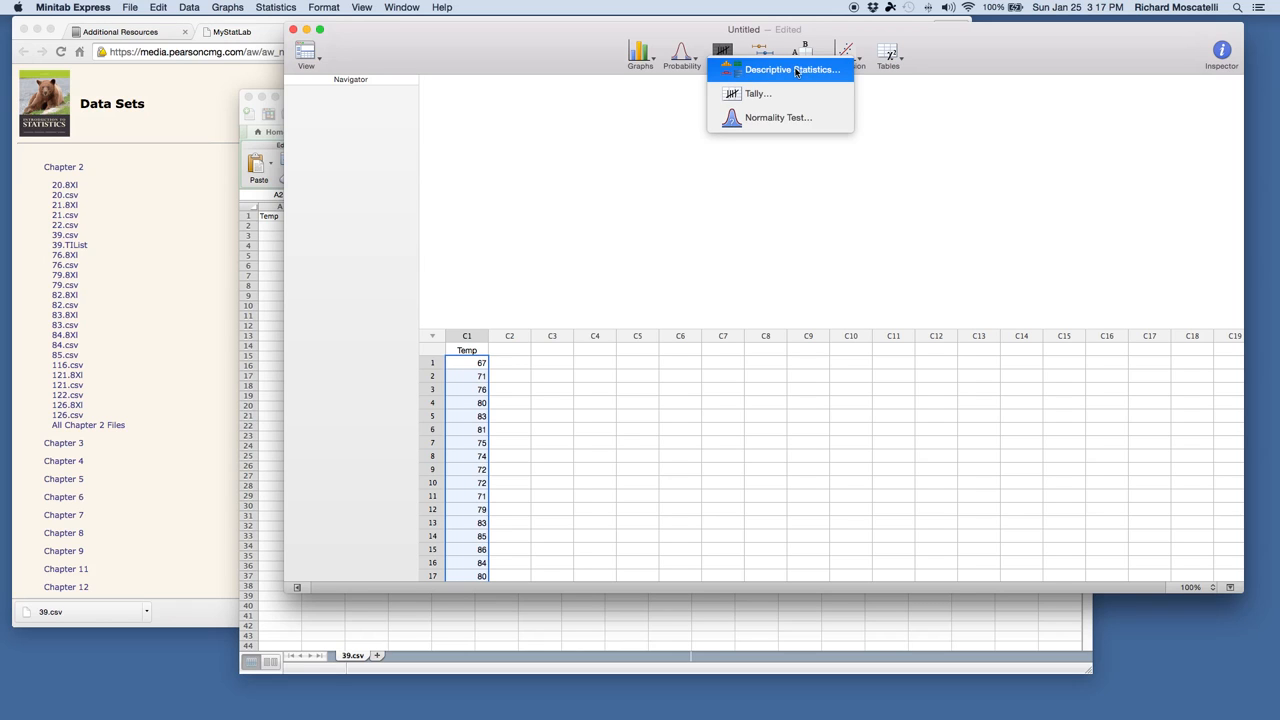
left_click(764, 71)
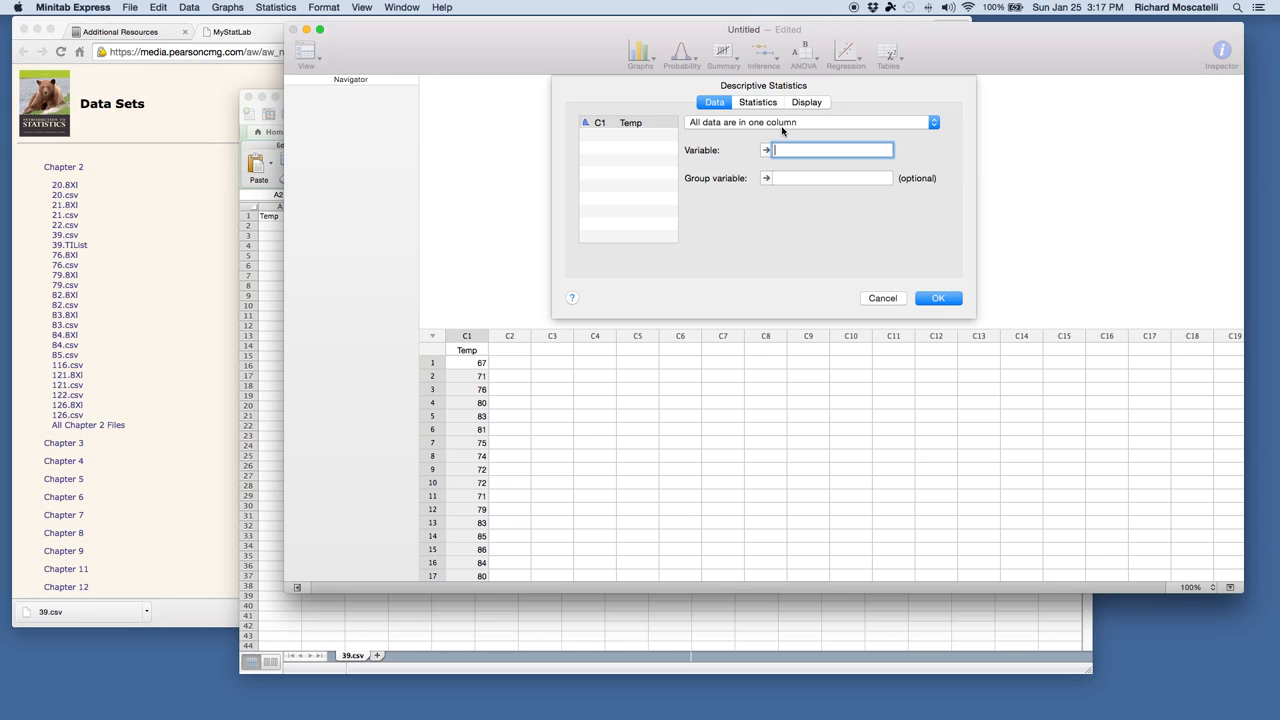
left_click(838, 127)
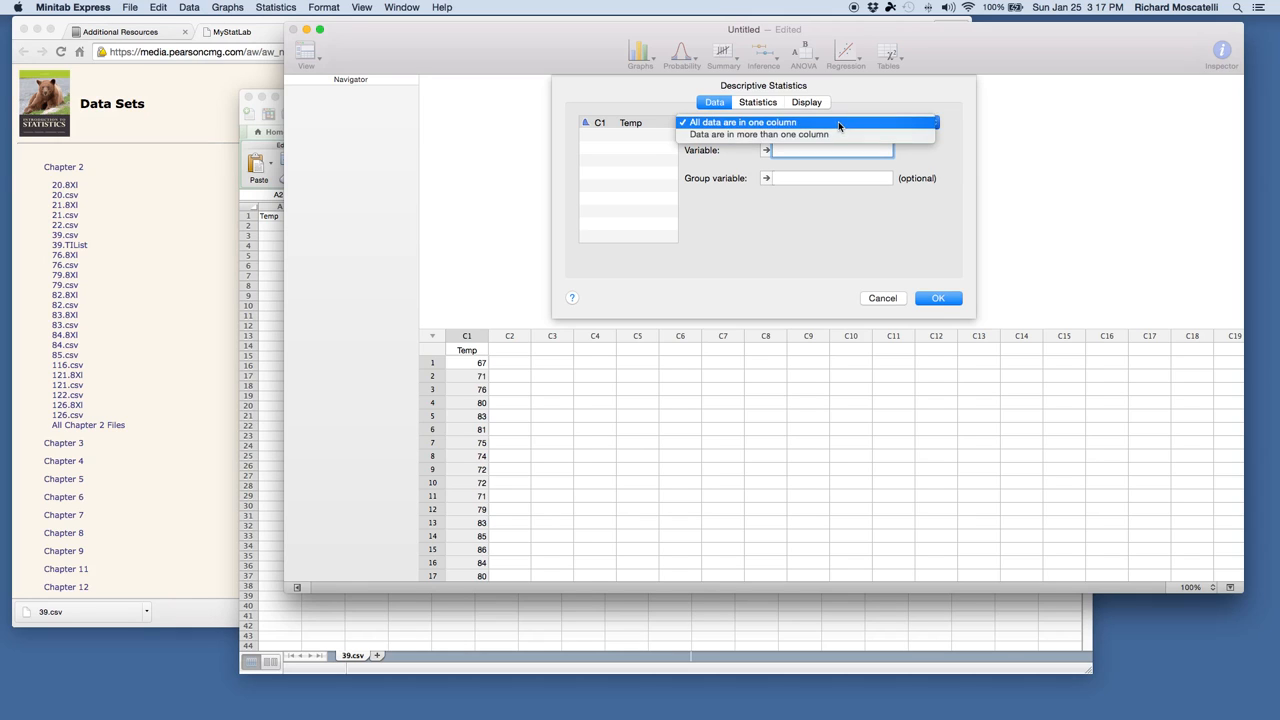
left_click(750, 123)
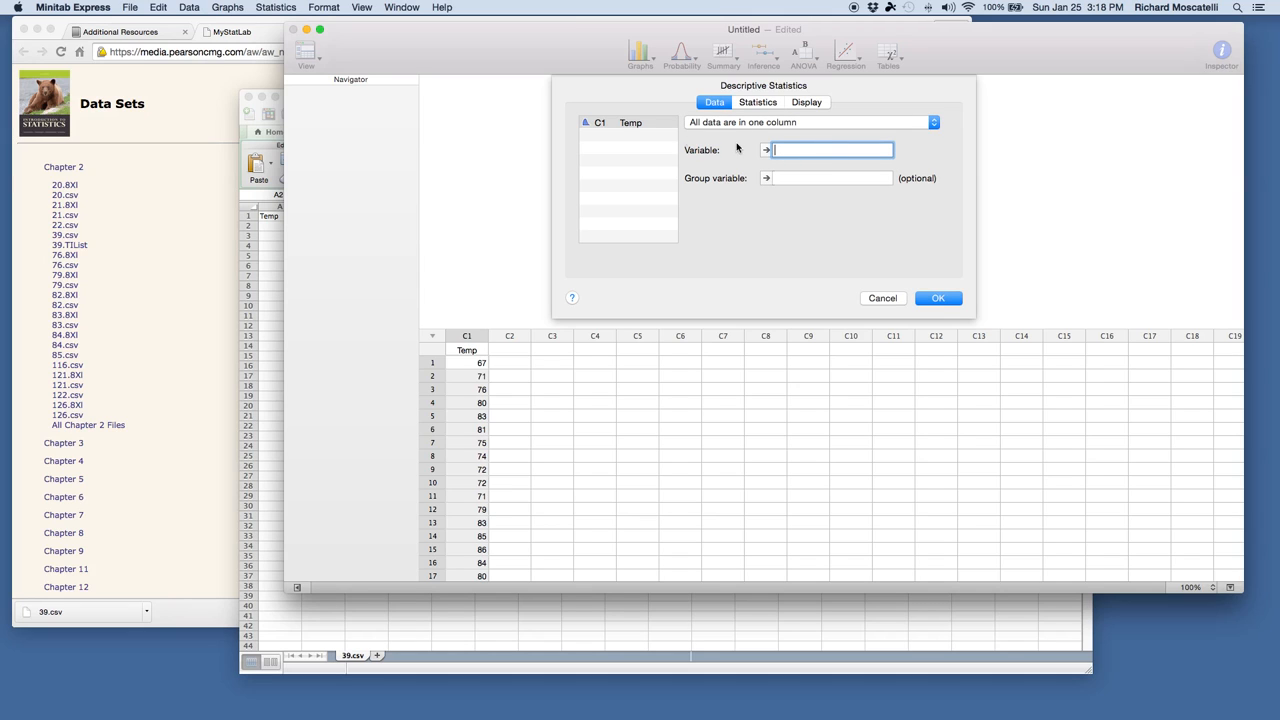
double_click(628, 125)
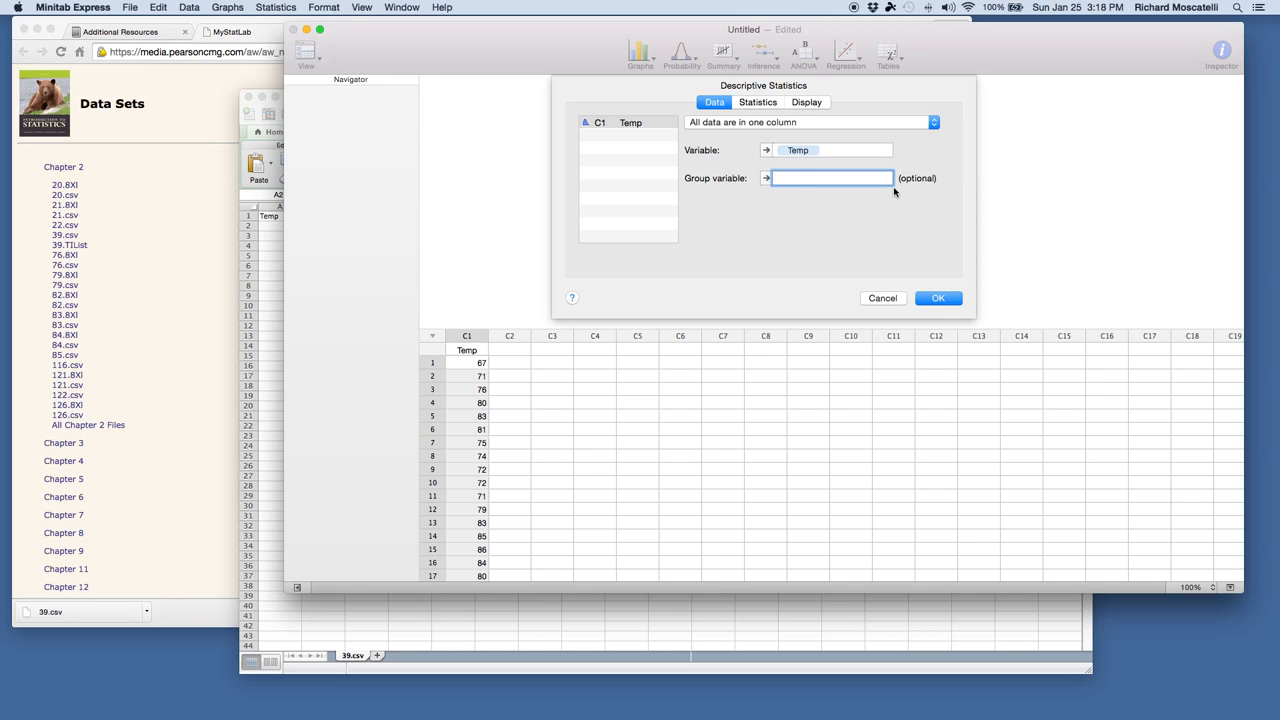
- Exclude SE of mean and N missing, include variance, coefficient of variation, range and mode, and generate the descriptive statistics
left_click(760, 104)
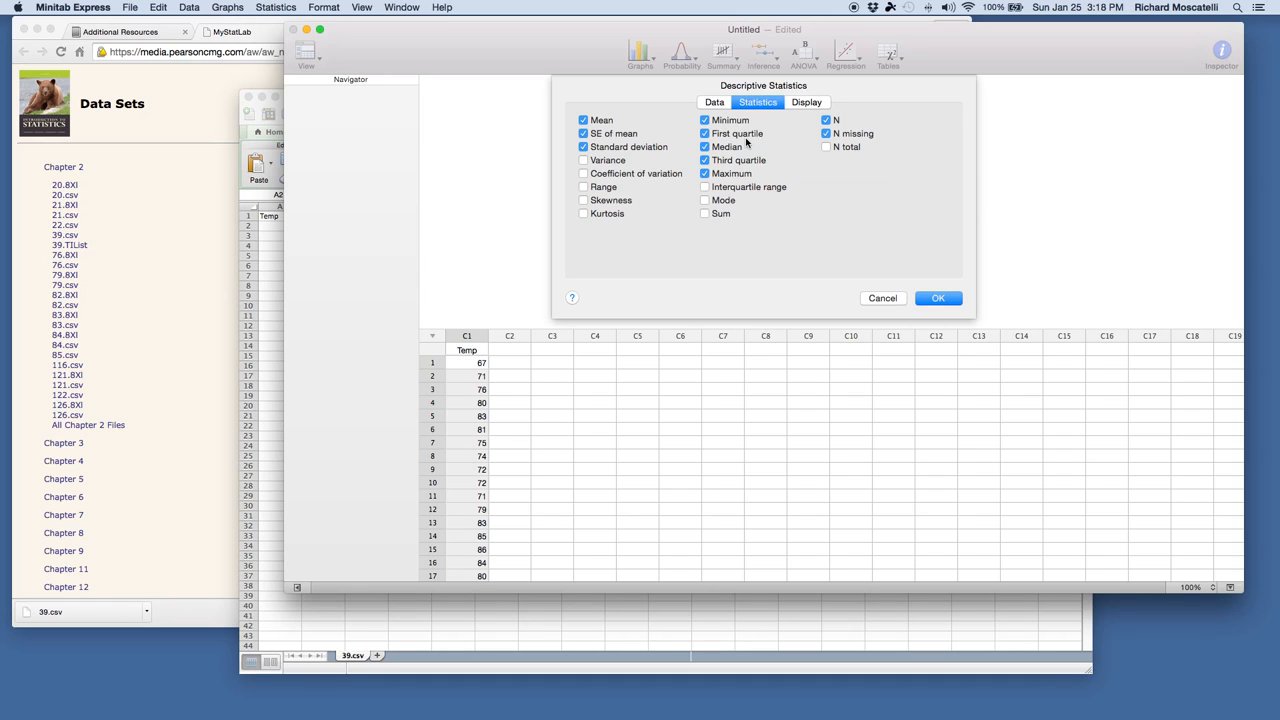
left_click(584, 134)
left_click(583, 161)
left_click(584, 188)
left_click(705, 201)
left_click(826, 134)
left_click(936, 299)
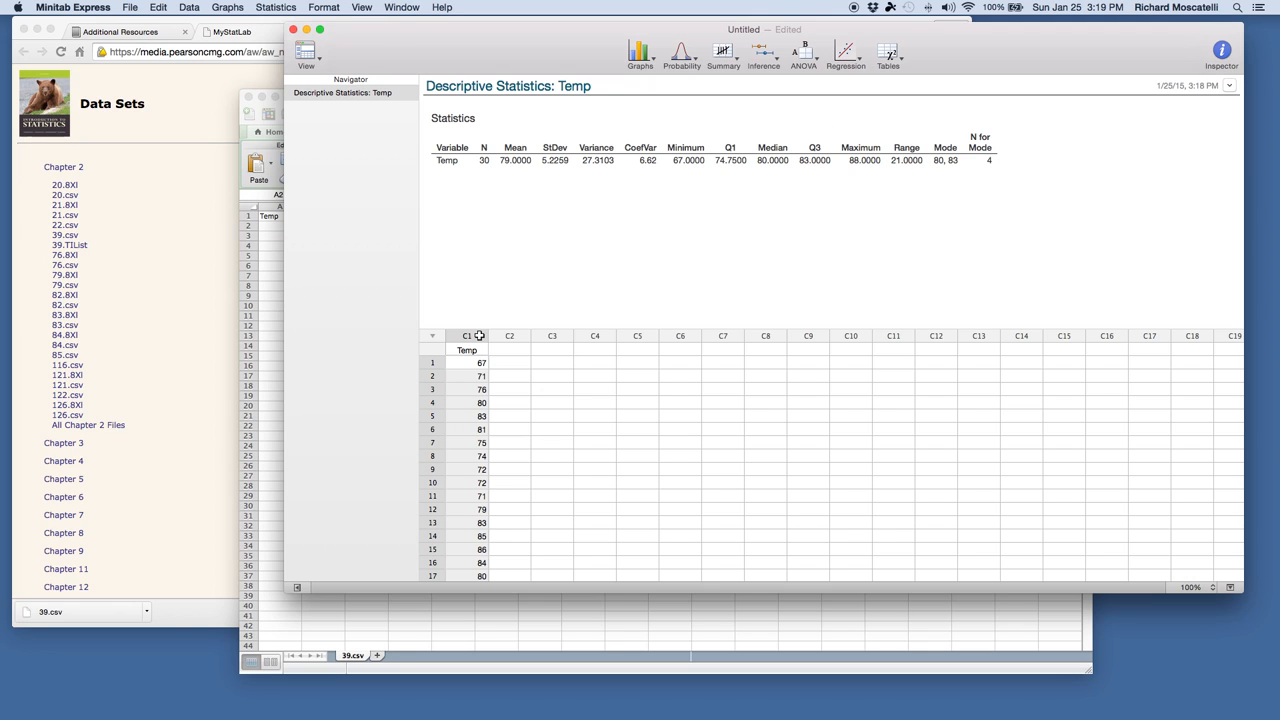
left_click(727, 54)
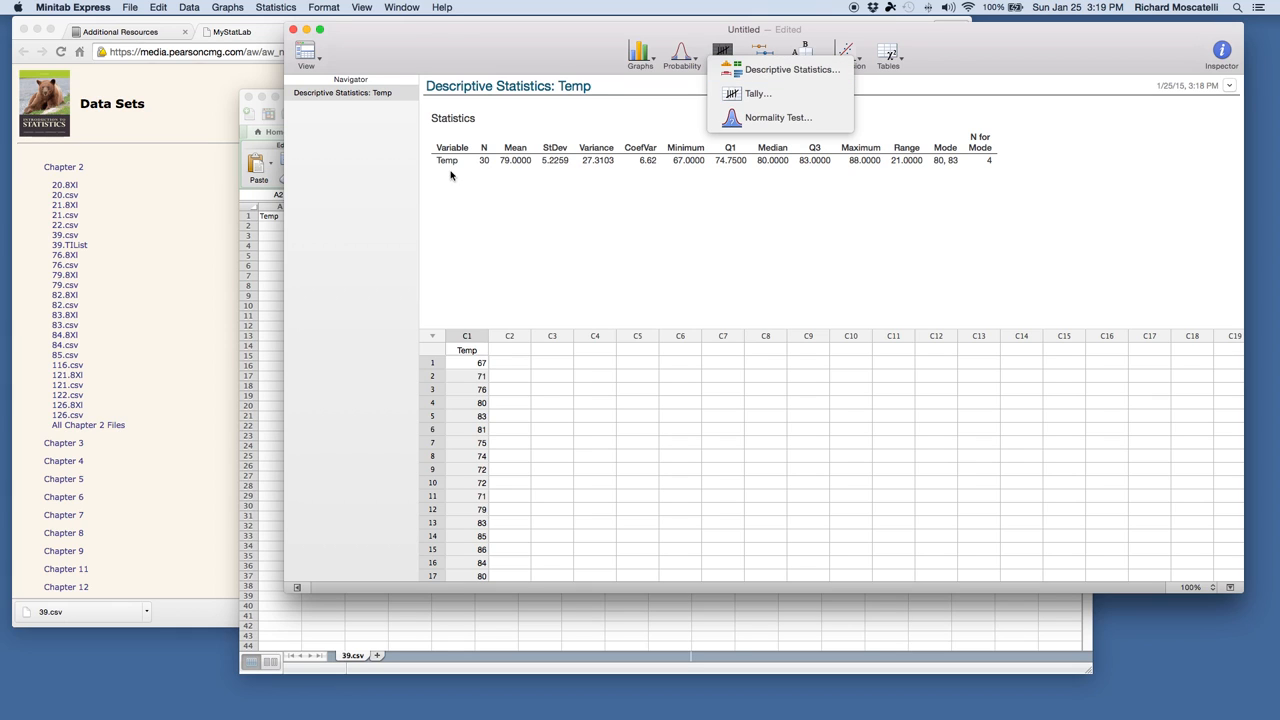
left_click(559, 176)
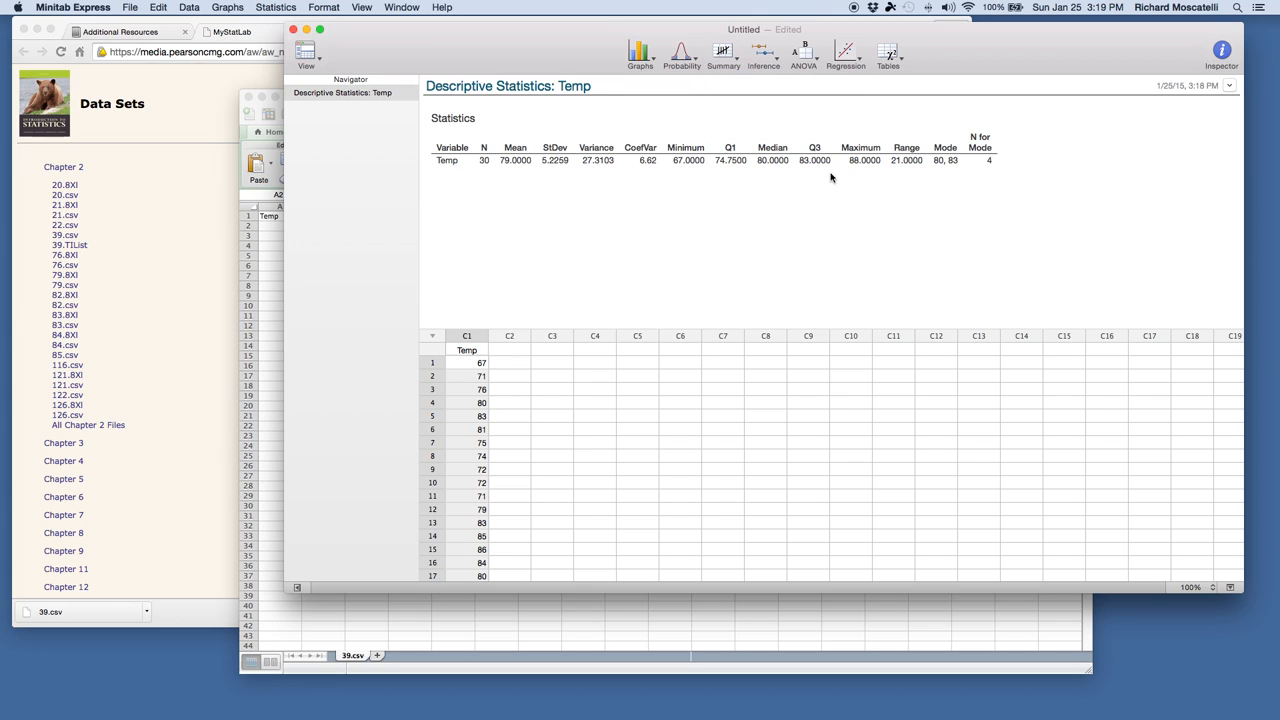